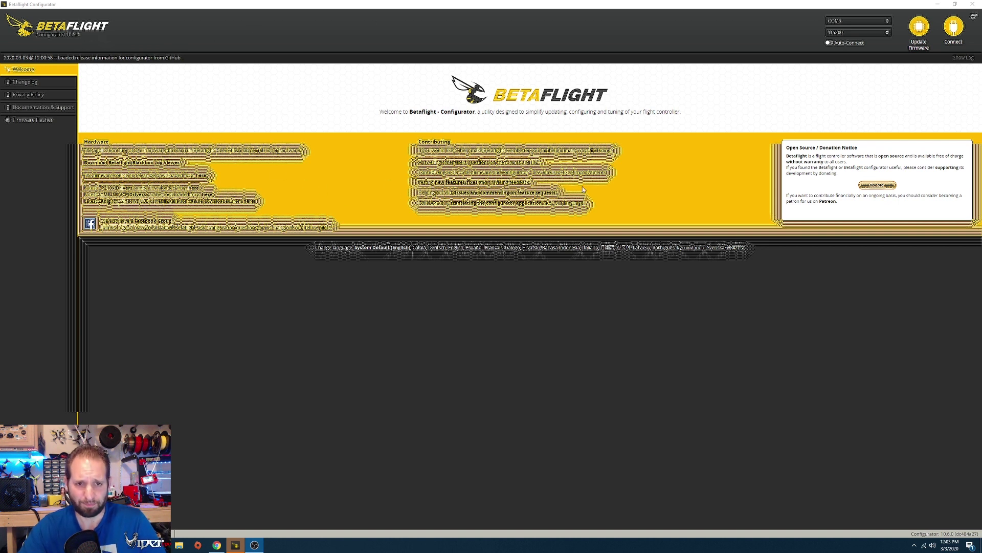
Connect to the flight controller and select VTX (TBS SmartAudio) as the UART3 peripheral on the ports page.
{"action": "left_click", "coordinate": [955, 26]}
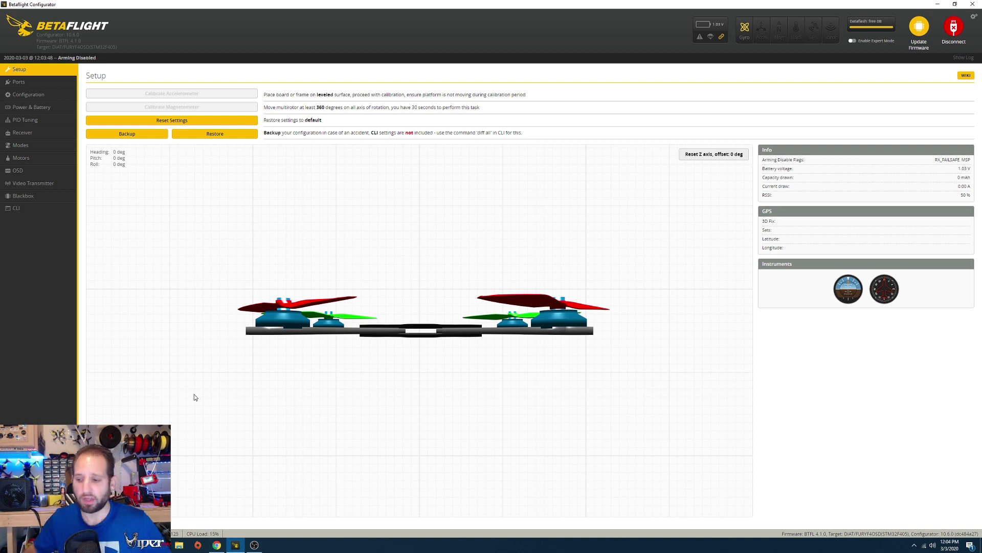
{"action": "left_click", "coordinate": [23, 81]}
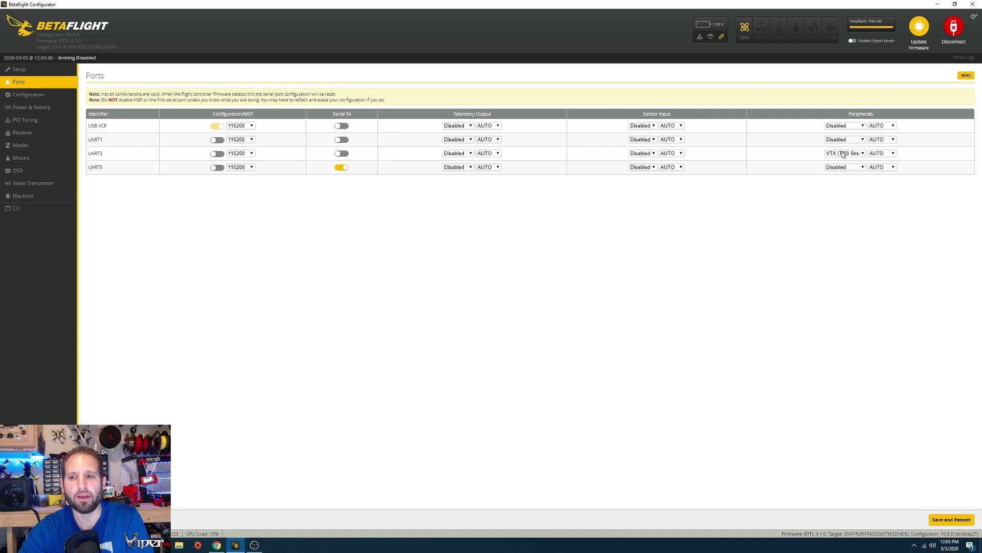
{"action": "left_click", "coordinate": [837, 155]}
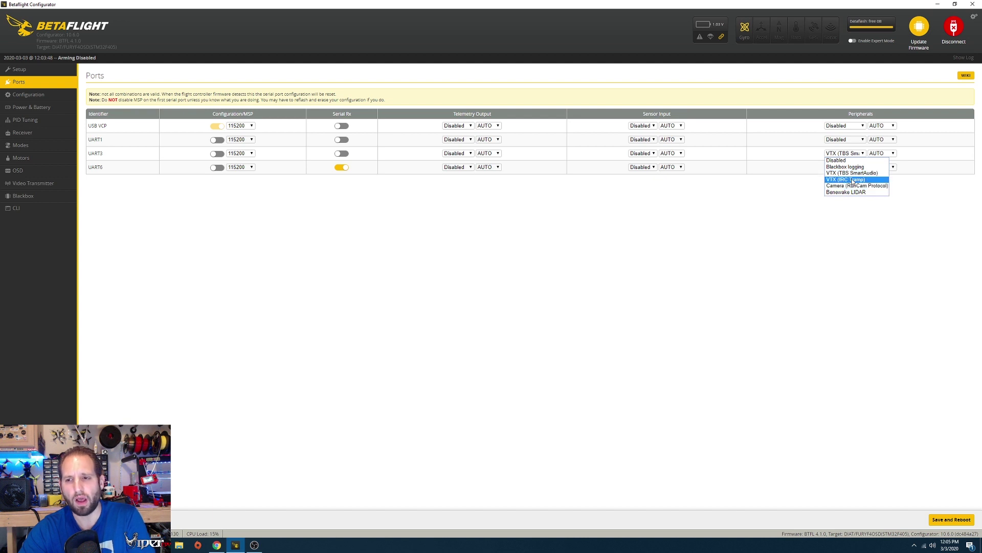
{"action": "left_click", "coordinate": [854, 173]}
{"action": "left_click", "coordinate": [852, 153]}
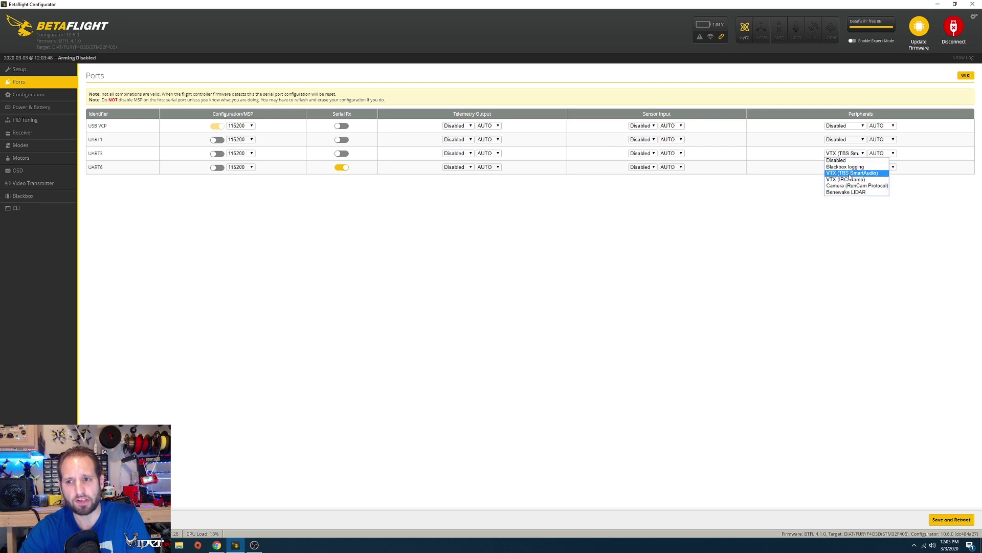
{"action": "left_click", "coordinate": [764, 230]}
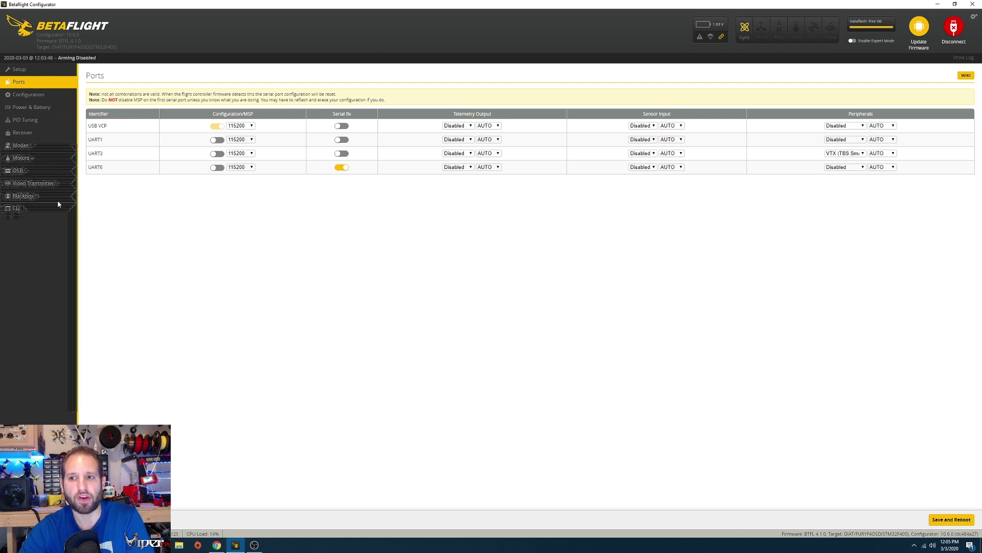
In the configuration settings, set the receiver mode to the serial-based receiver and the serial receiver provider to CRSF.
{"action": "left_click", "coordinate": [35, 98]}
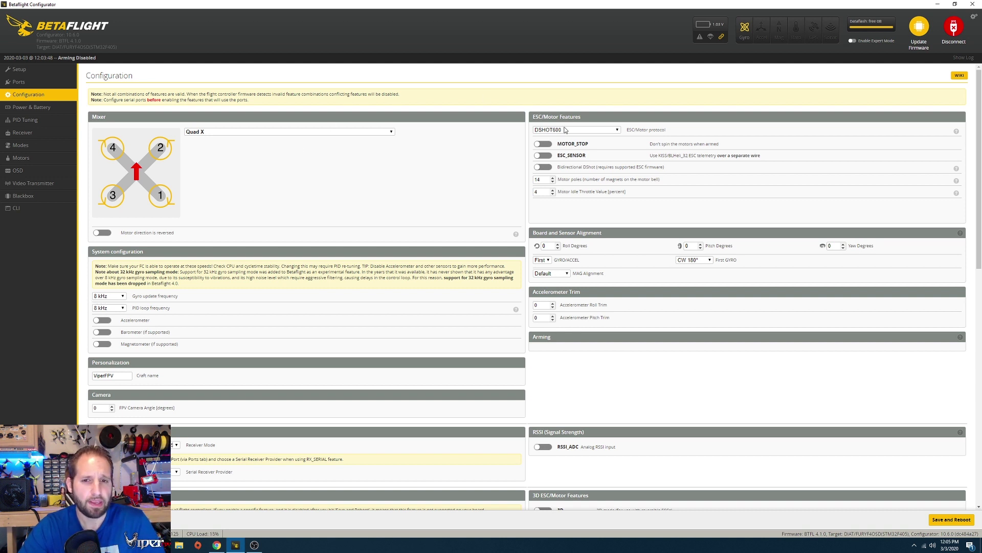
{"action": "scroll", "coordinate": [387, 327], "scroll_direction": "down", "scroll_amount": 1}
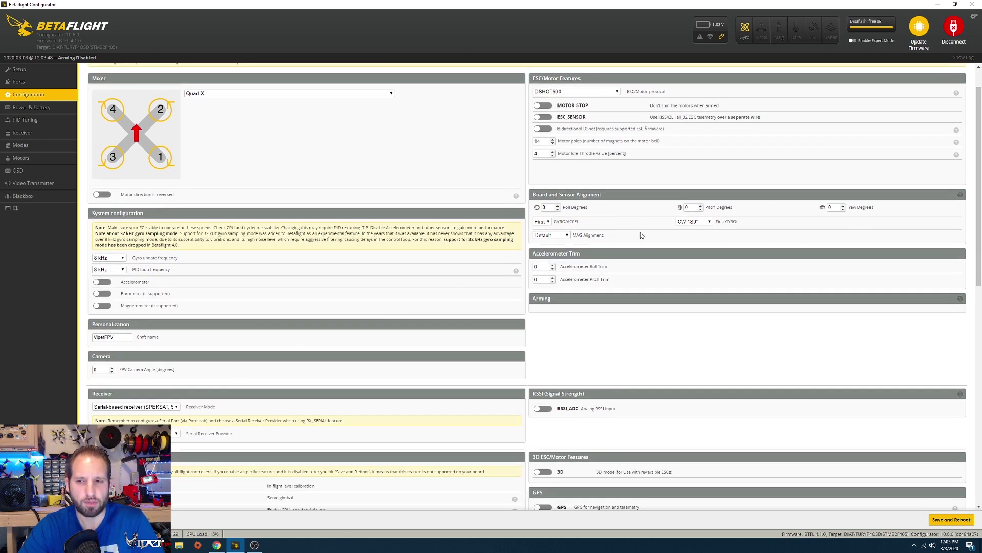
{"action": "scroll", "coordinate": [276, 329], "scroll_direction": "down", "scroll_amount": 2}
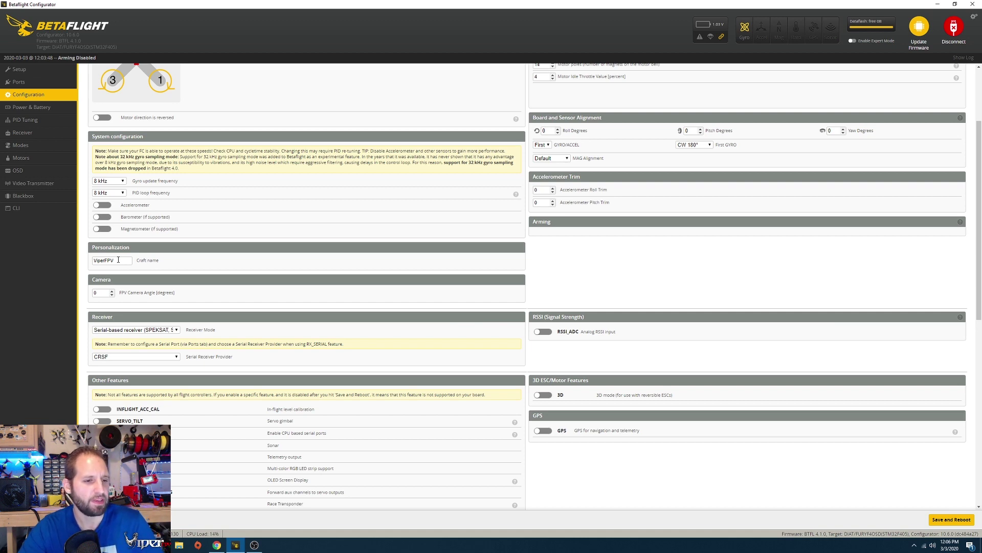
{"action": "scroll", "coordinate": [148, 235], "scroll_direction": "down", "scroll_amount": 2}
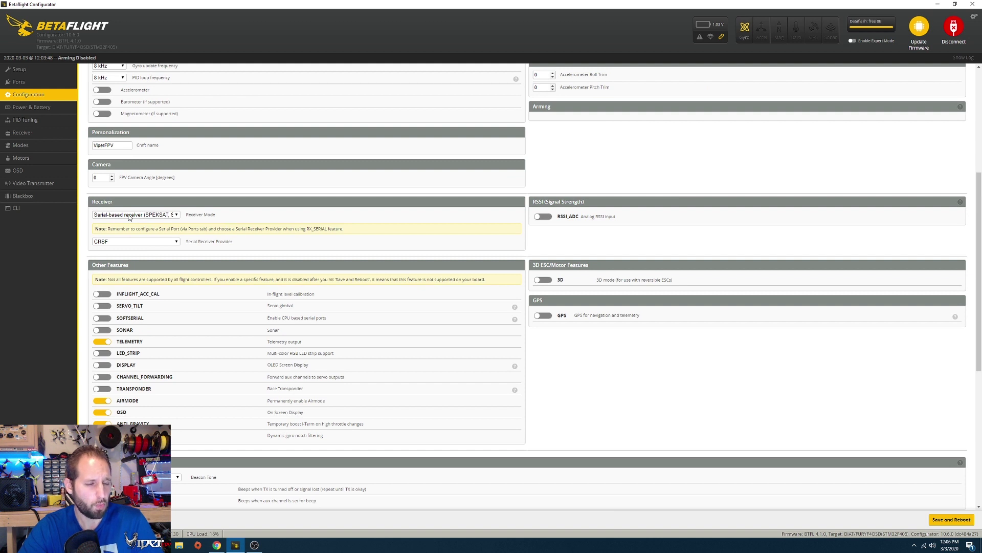
{"action": "left_click", "coordinate": [129, 215]}
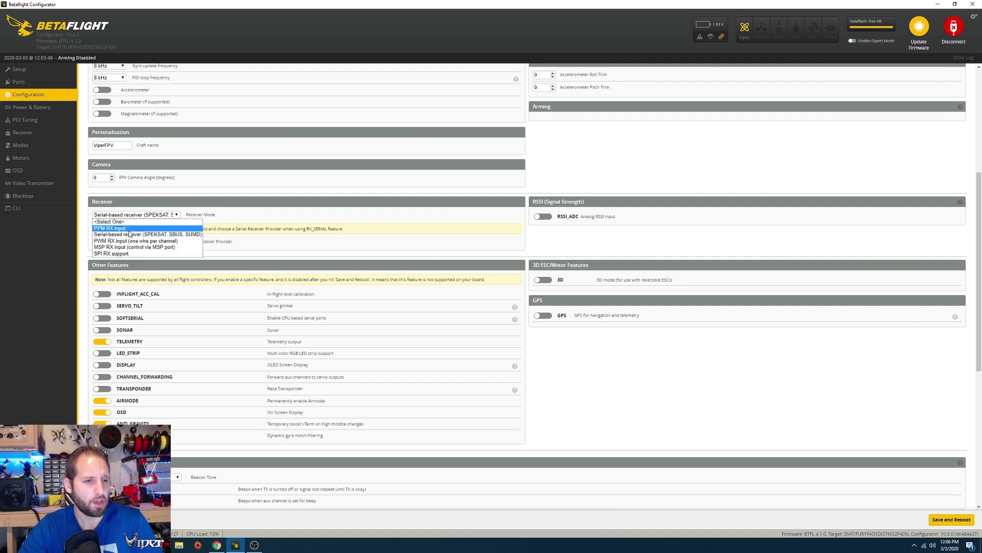
{"action": "left_click", "coordinate": [130, 235]}
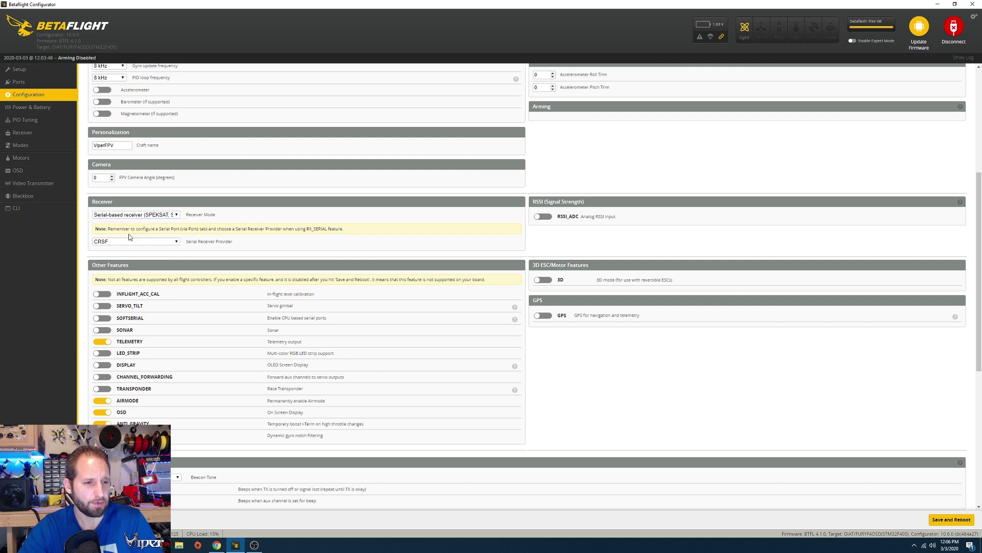
{"action": "left_click", "coordinate": [120, 243]}
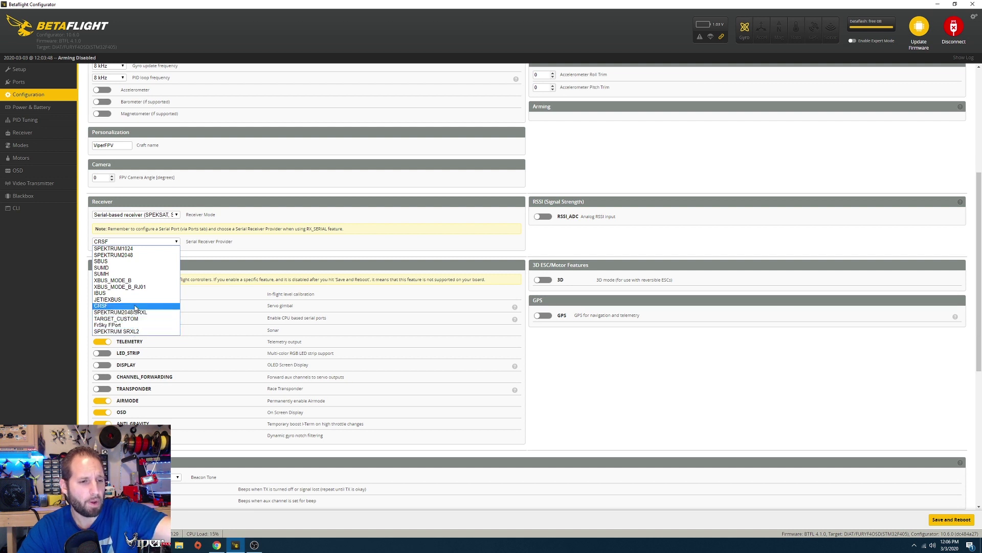
{"action": "left_click", "coordinate": [135, 306]}
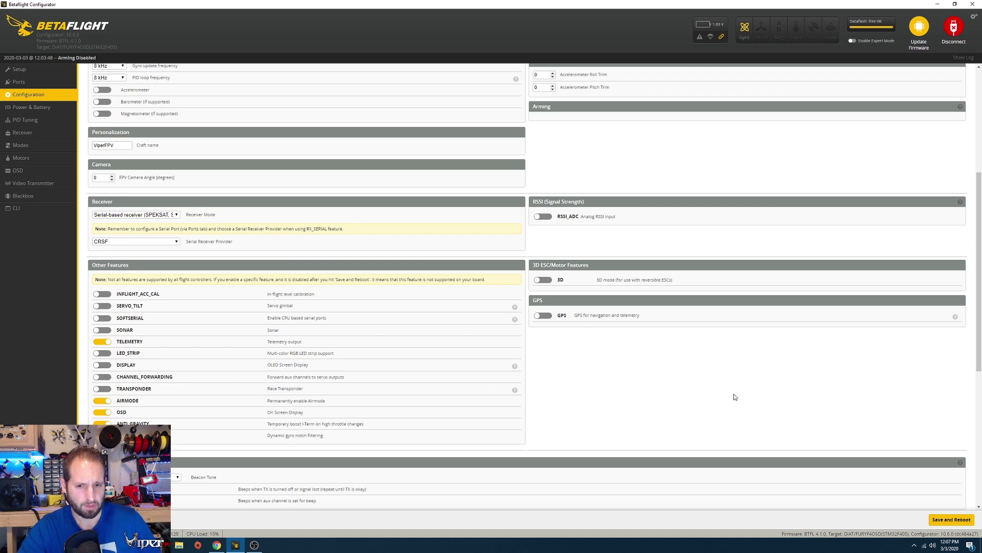
Review the other features, DShot beacon and beeper configuration, and the power and battery settings.
{"action": "scroll", "coordinate": [785, 415], "scroll_direction": "down", "scroll_amount": 4}
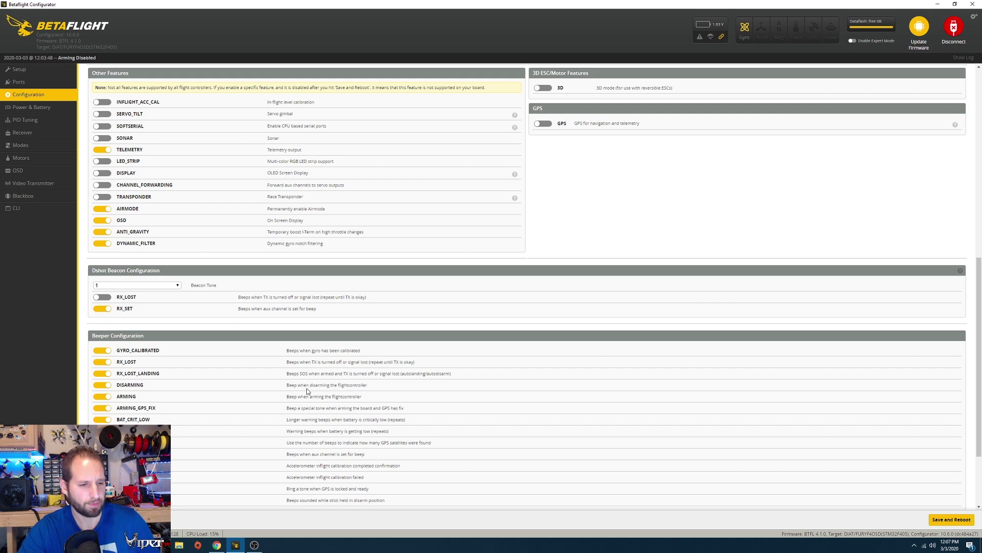
{"action": "scroll", "coordinate": [104, 311], "scroll_direction": "down", "scroll_amount": 2}
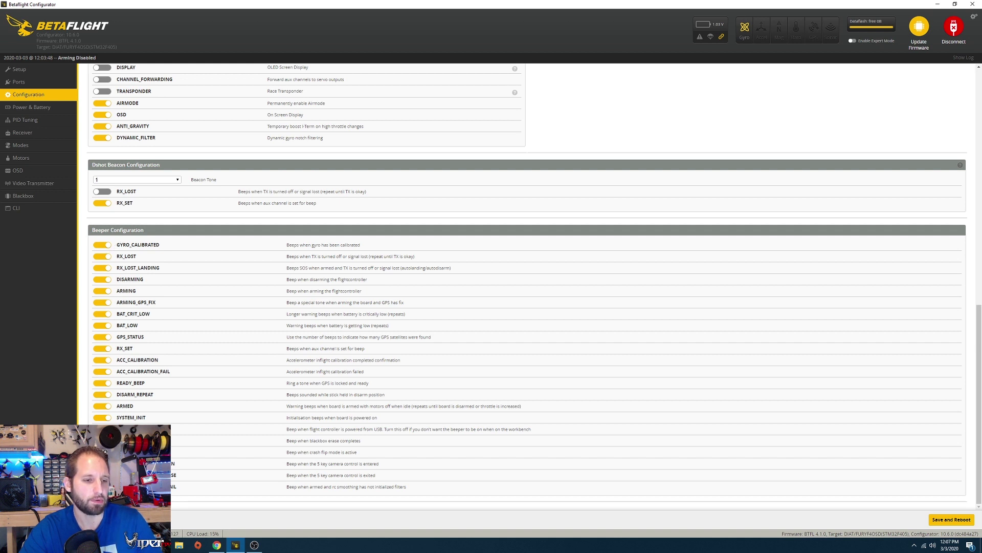
{"action": "left_click", "coordinate": [41, 111]}
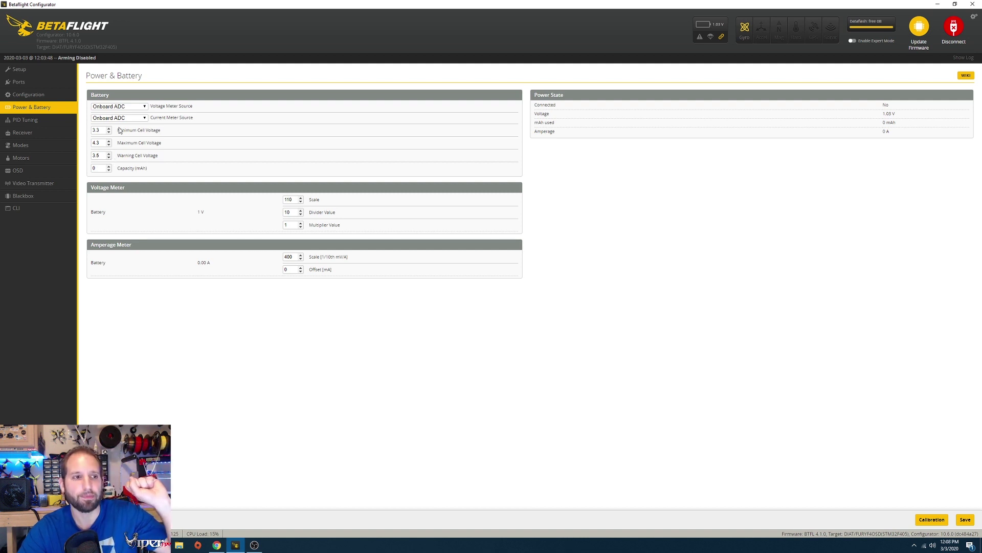
Examine the PID tuning values in the PID profile, rateprofile and filter settings.
{"action": "left_click", "coordinate": [31, 121]}
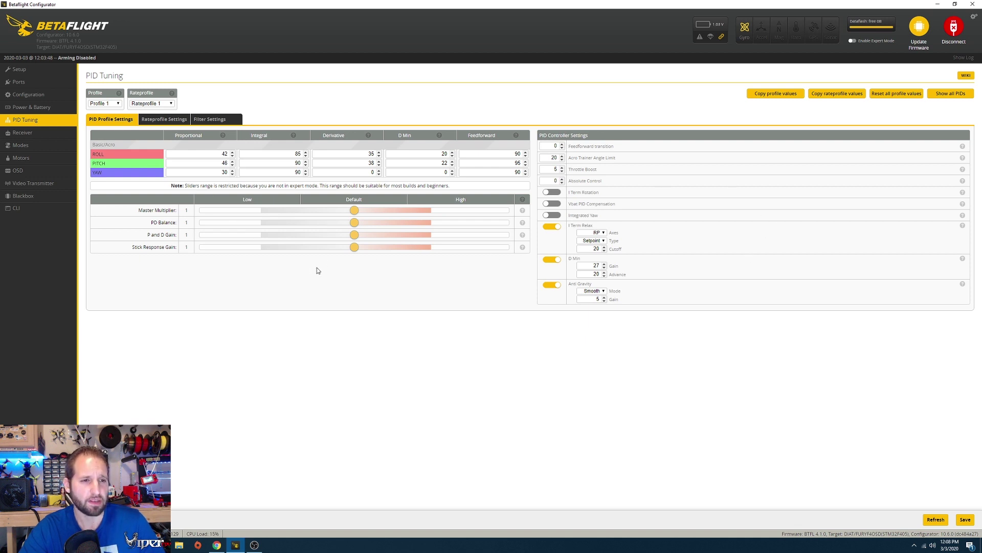
{"action": "left_click", "coordinate": [165, 121]}
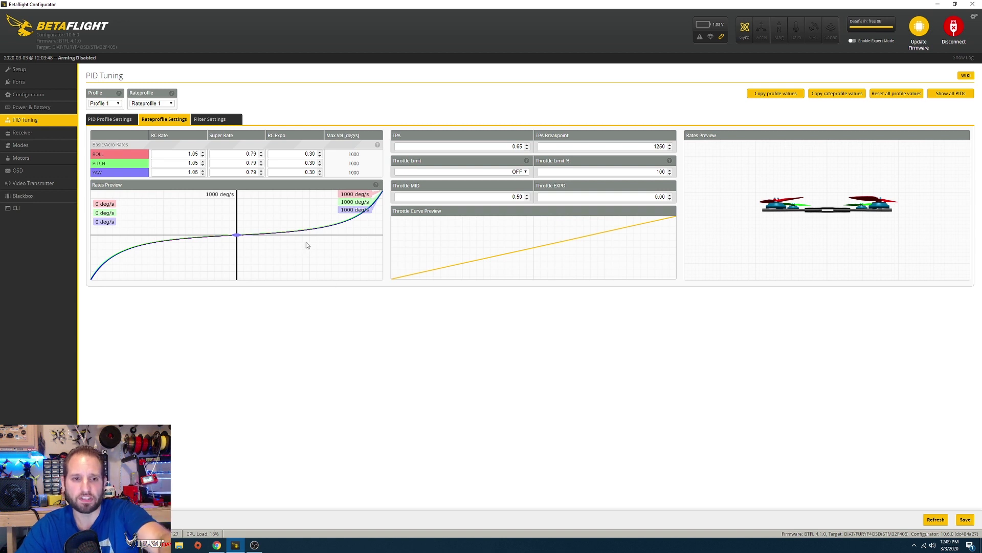
{"action": "left_click", "coordinate": [215, 122]}
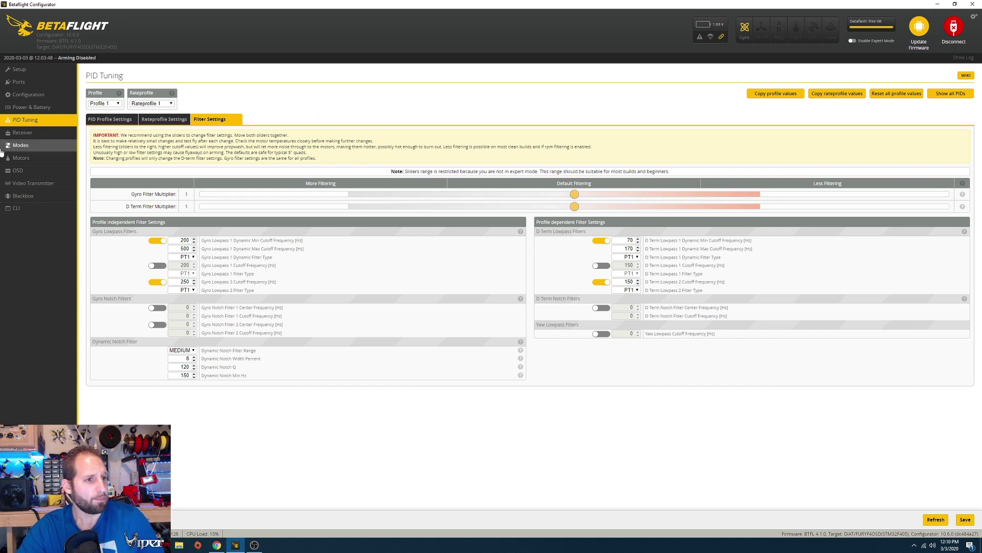
Set the receiver's channel map to the Spektrum / Graupner / JR preset.
{"action": "left_click", "coordinate": [23, 132]}
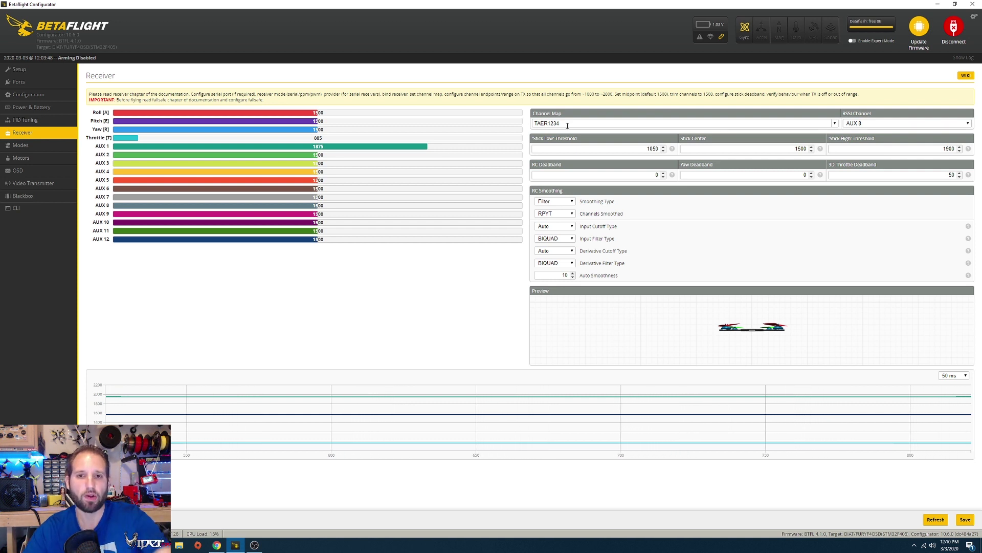
{"action": "left_click", "coordinate": [834, 123]}
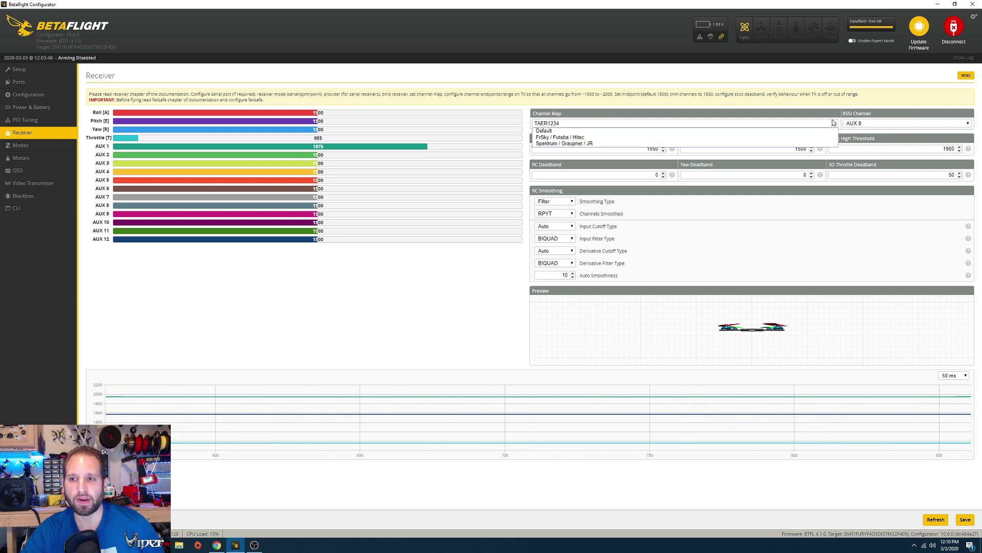
{"action": "left_click", "coordinate": [552, 144]}
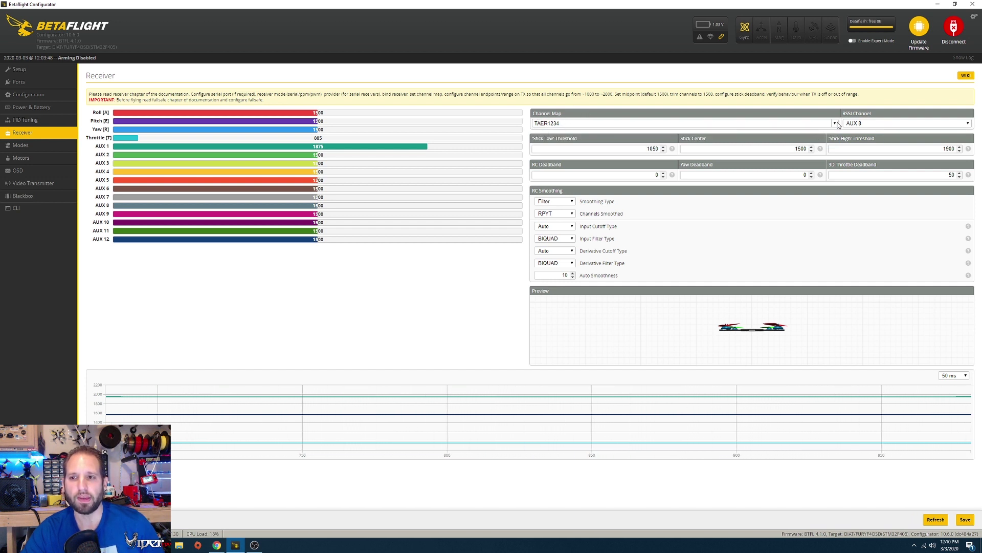
{"action": "left_click", "coordinate": [633, 124]}
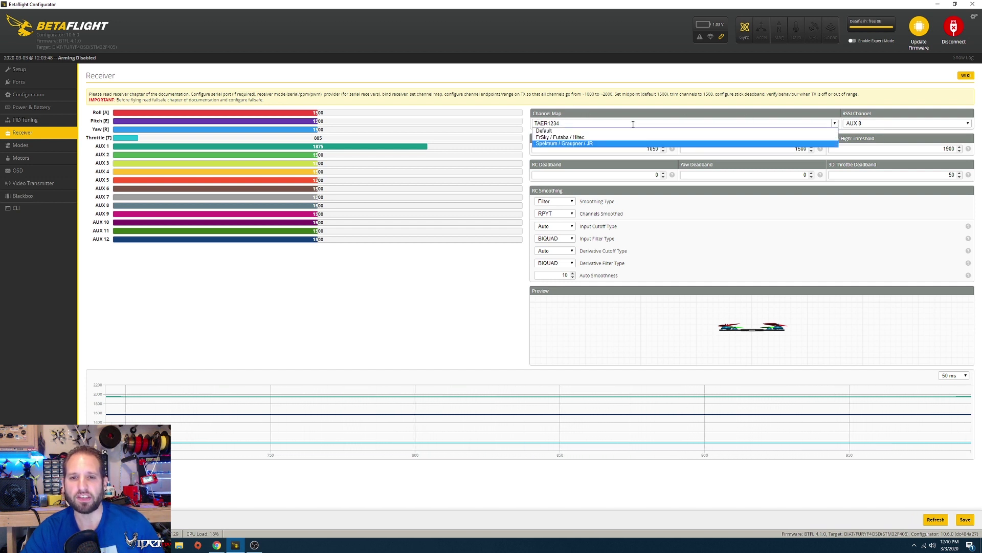
{"action": "left_click", "coordinate": [570, 142]}
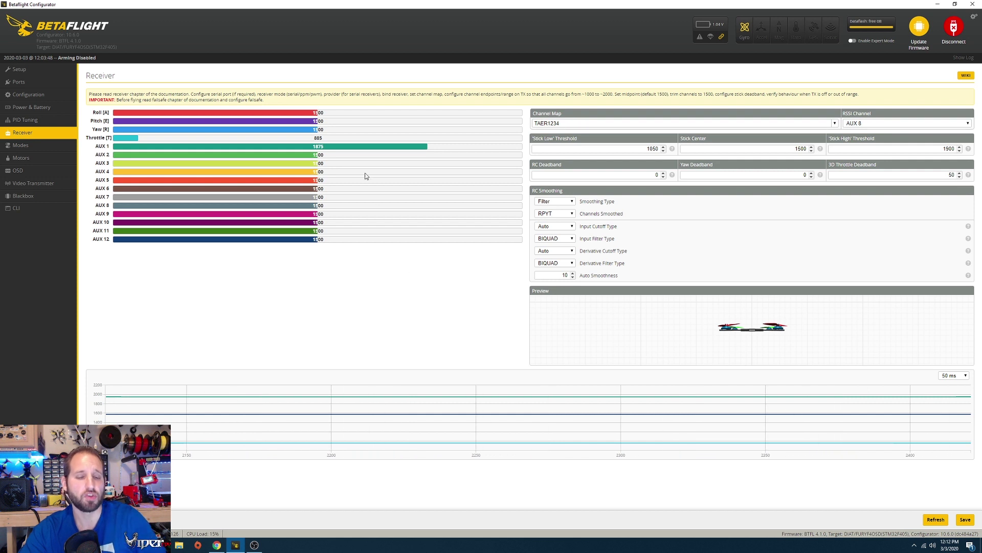
Check the mode switch ranges for arm, beeper and flip over after crash, and view the motors page.
{"action": "left_click", "coordinate": [30, 144]}
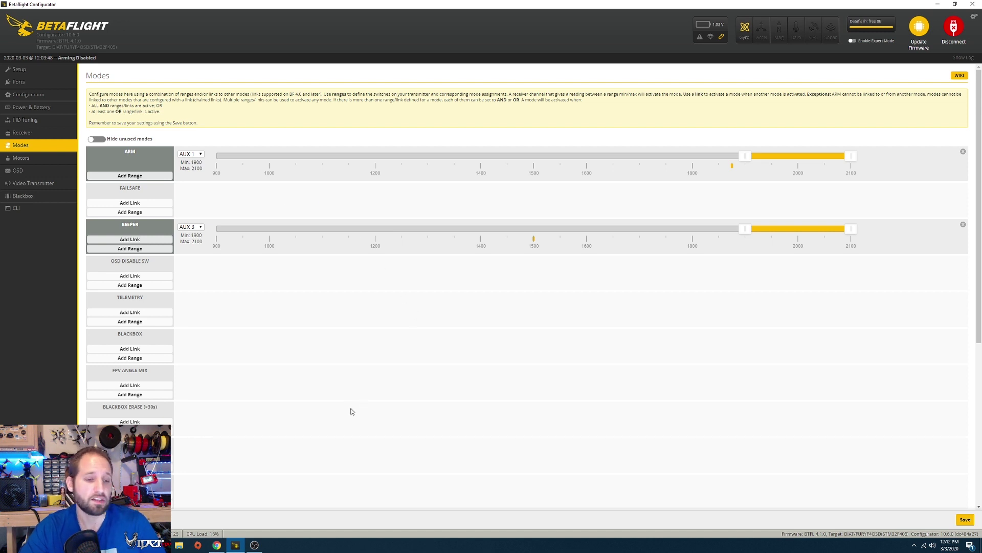
{"action": "scroll", "coordinate": [443, 390], "scroll_direction": "down", "scroll_amount": 3}
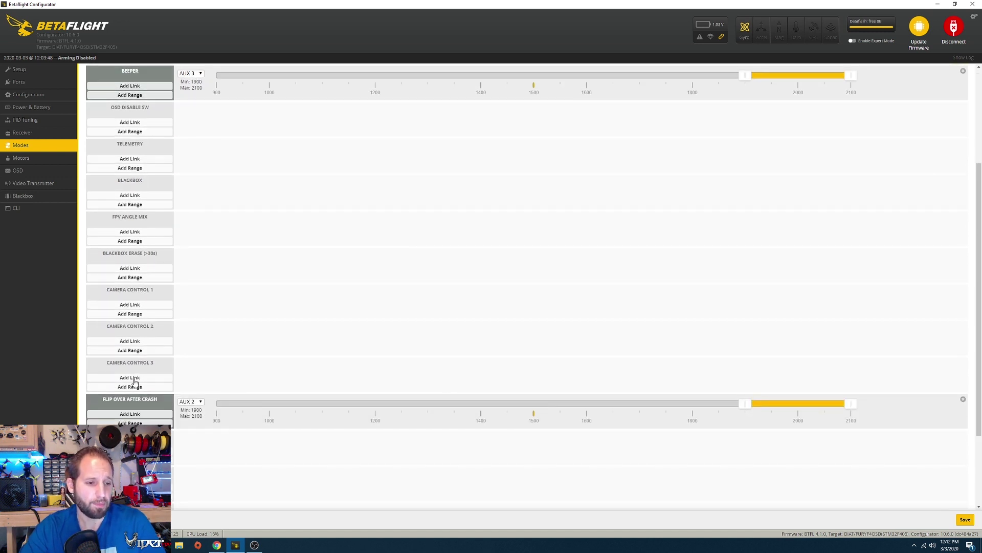
{"action": "scroll", "coordinate": [383, 325], "scroll_direction": "down", "scroll_amount": 2}
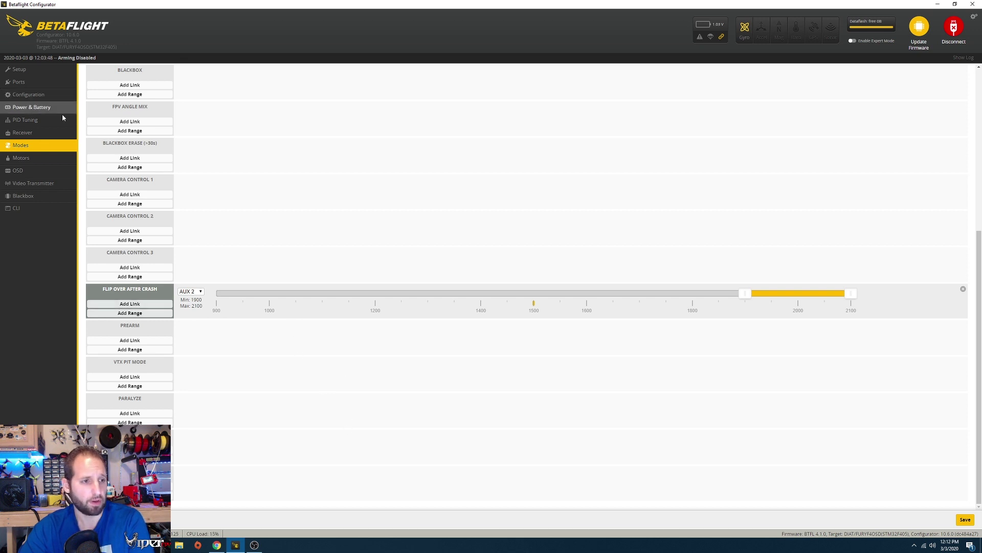
{"action": "left_click", "coordinate": [30, 157]}
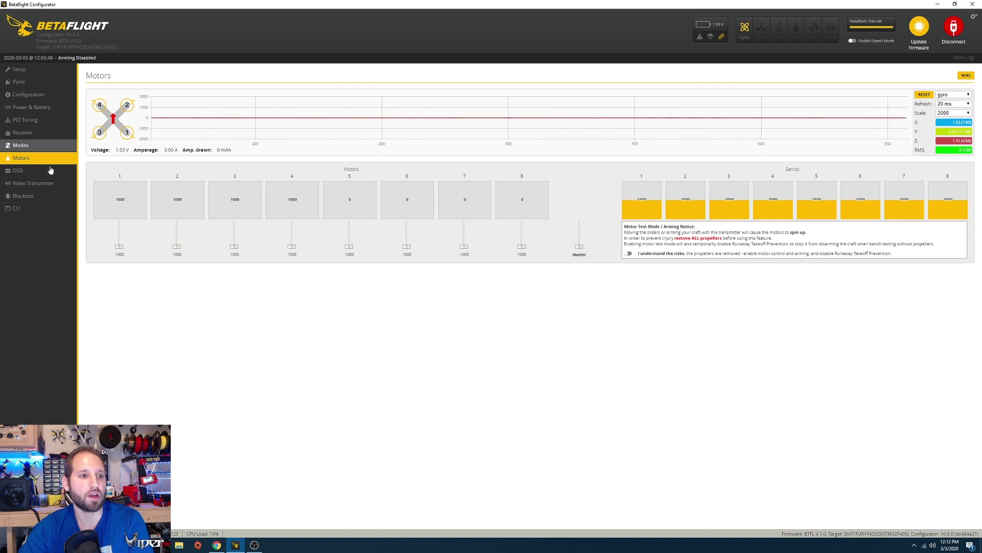
Review the OSD elements, alarms, warnings and post-flight statistics.
{"action": "left_click", "coordinate": [20, 171]}
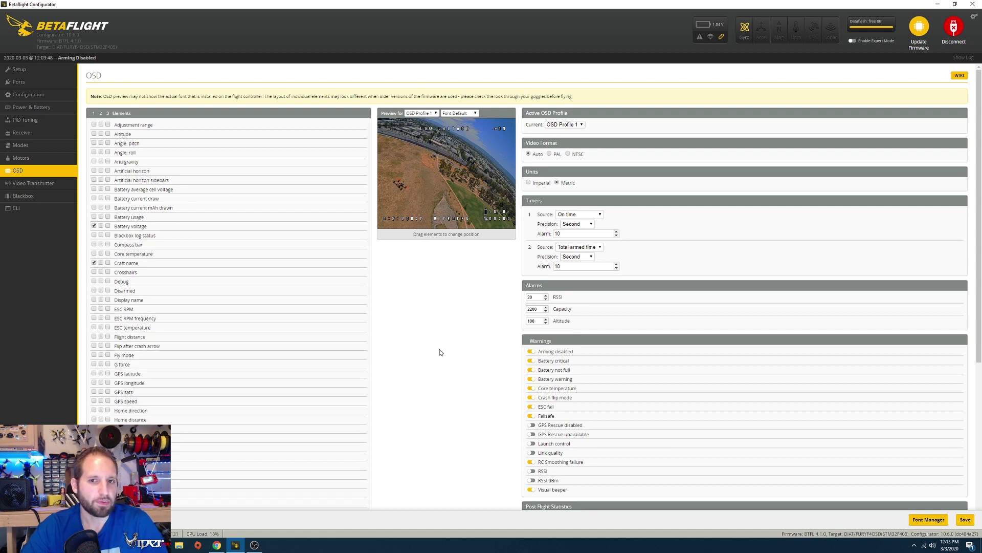
{"action": "scroll", "coordinate": [459, 368], "scroll_direction": "down", "scroll_amount": 1}
{"action": "scroll", "coordinate": [453, 389], "scroll_direction": "down", "scroll_amount": 3}
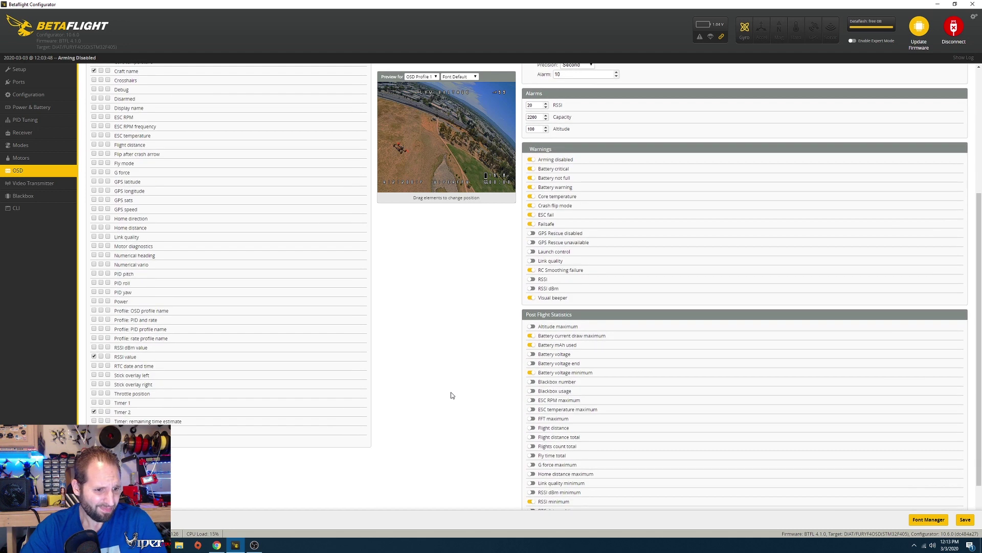
{"action": "scroll", "coordinate": [451, 395], "scroll_direction": "up", "scroll_amount": 3}
{"action": "scroll", "coordinate": [455, 402], "scroll_direction": "up", "scroll_amount": 1}
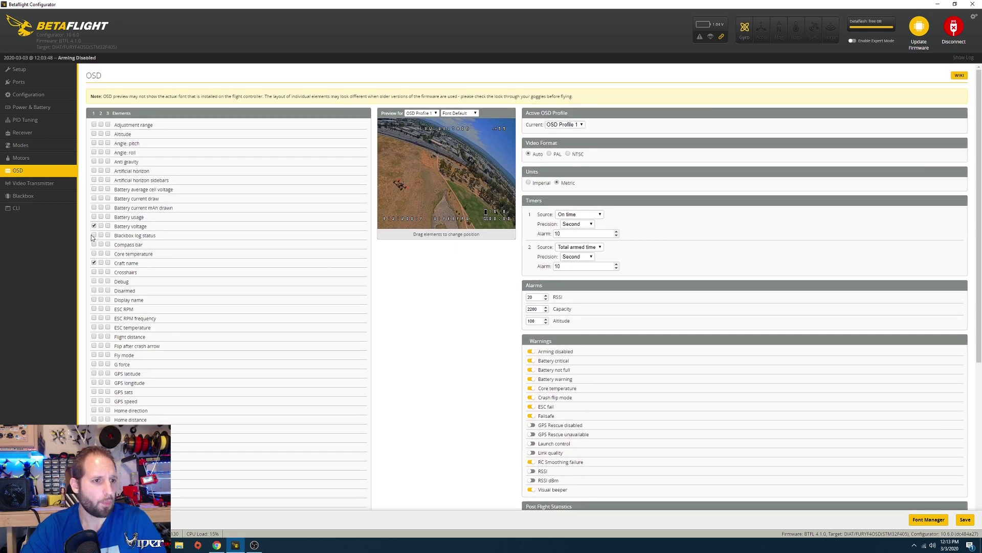
Review the video transmitter table and the Blackbox logging configuration, and return to the setup page.
{"action": "left_click", "coordinate": [30, 183]}
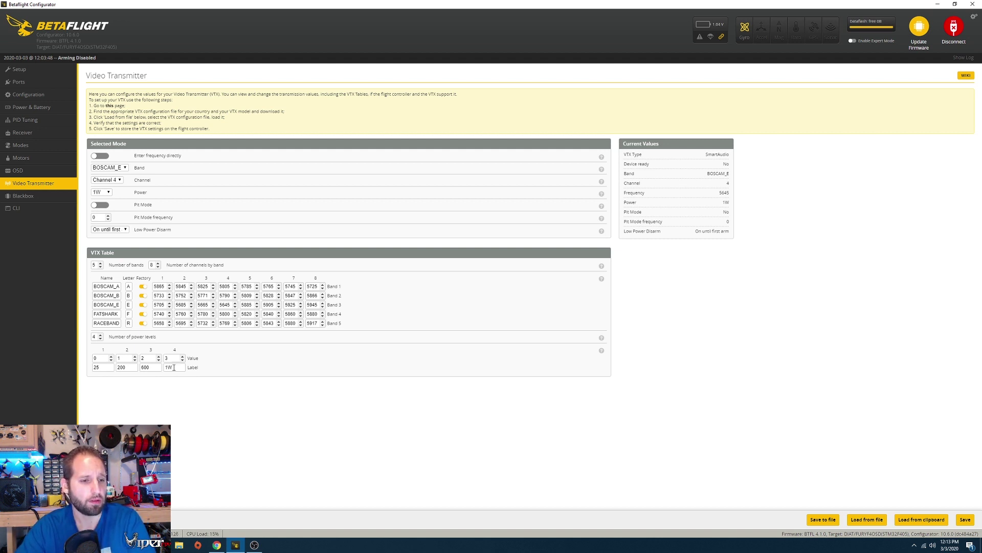
{"action": "left_click", "coordinate": [23, 196]}
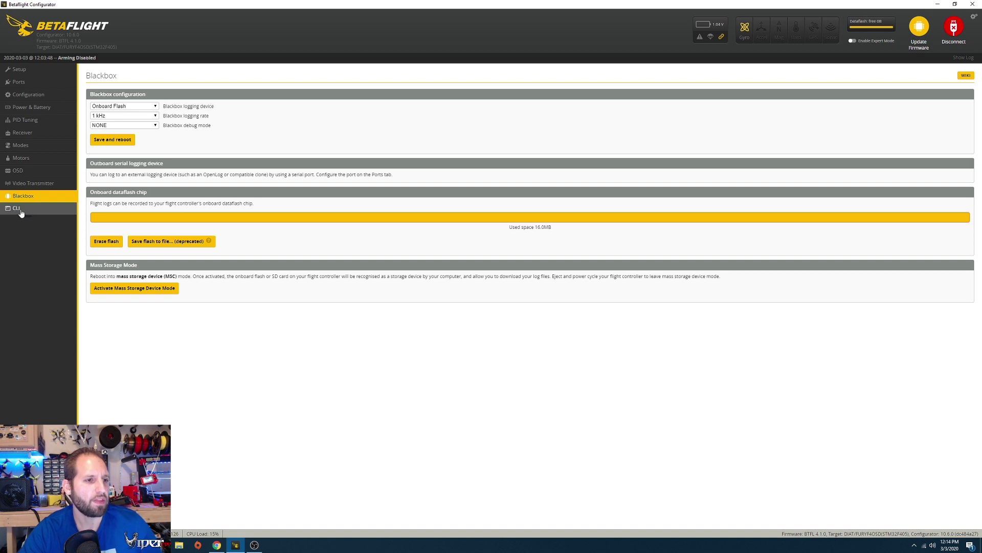
{"action": "left_click", "coordinate": [36, 70]}
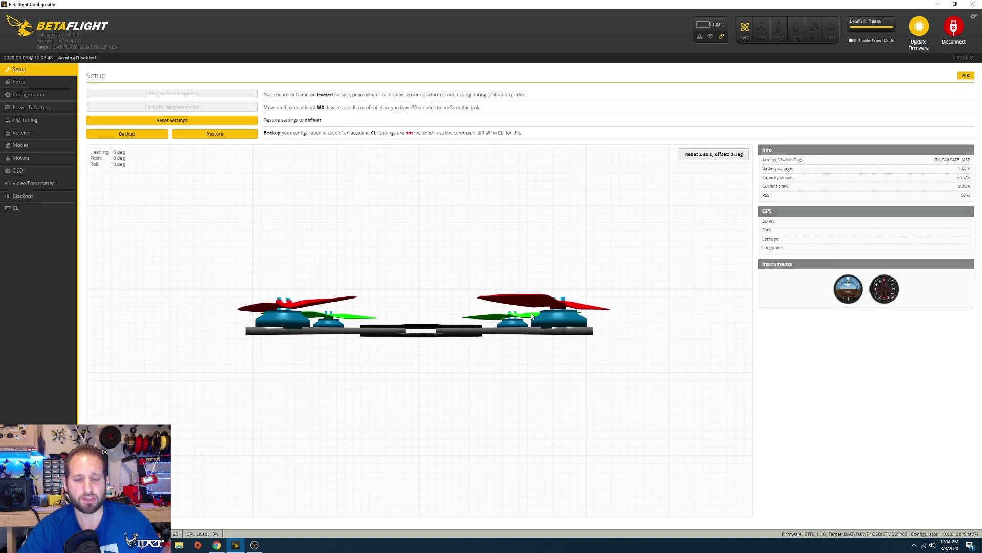